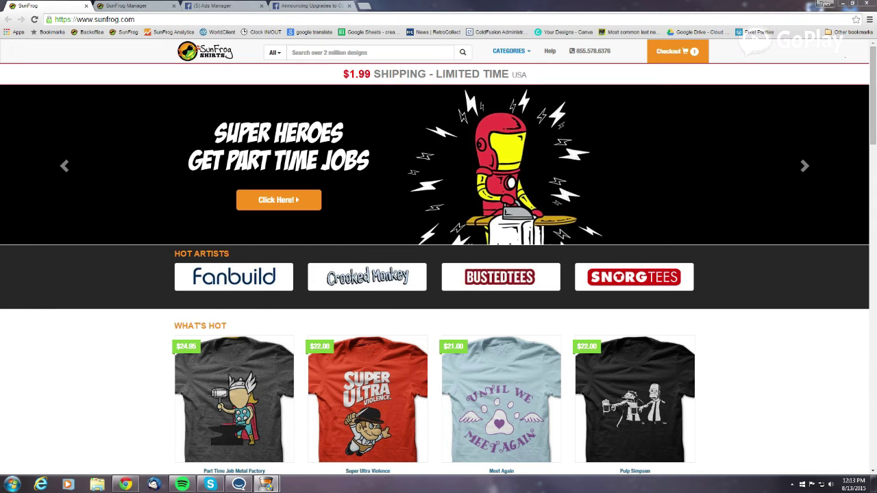
Read through Facebook's blog post announcing upgrades to conversion tracking and optimization, down to the comments
left_click(308, 5)
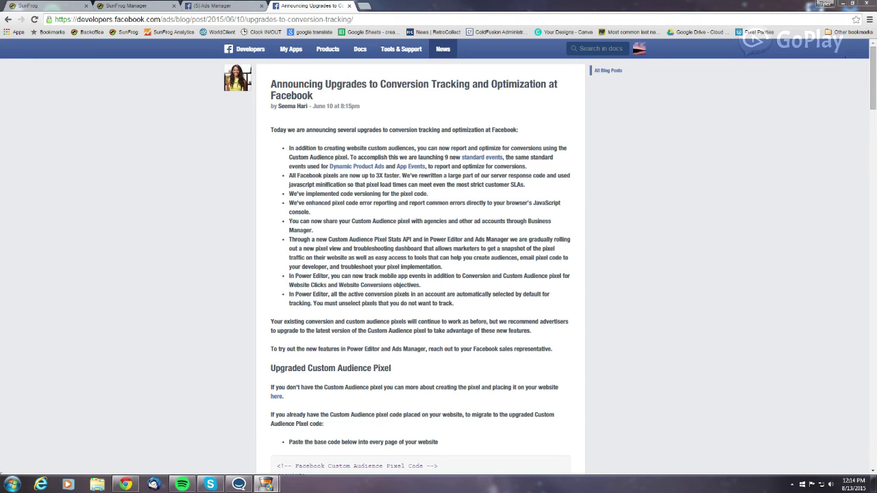
scroll(2, 198, "down", 4)
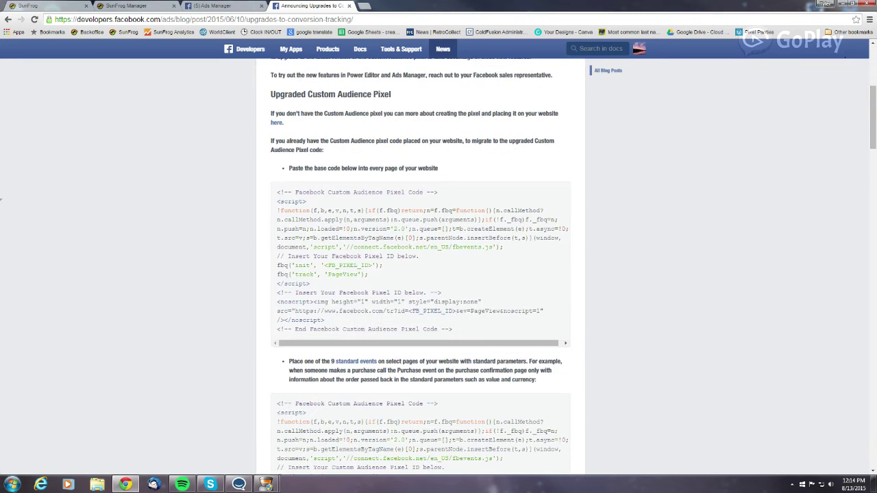
scroll(1, 199, "down", 15)
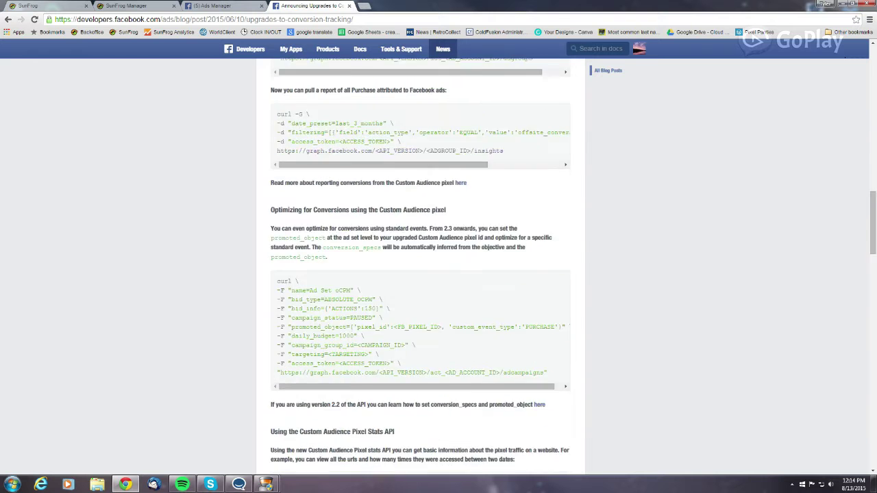
scroll(420, 268, "down", 12)
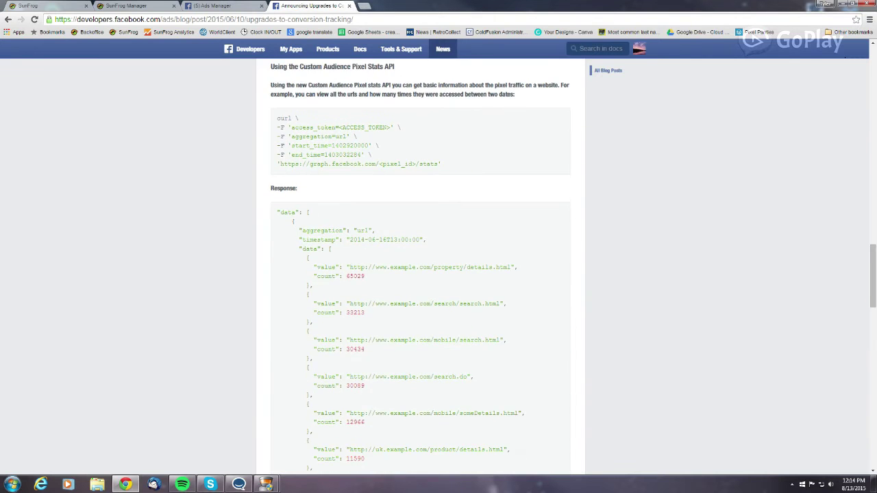
scroll(420, 268, "down", 3)
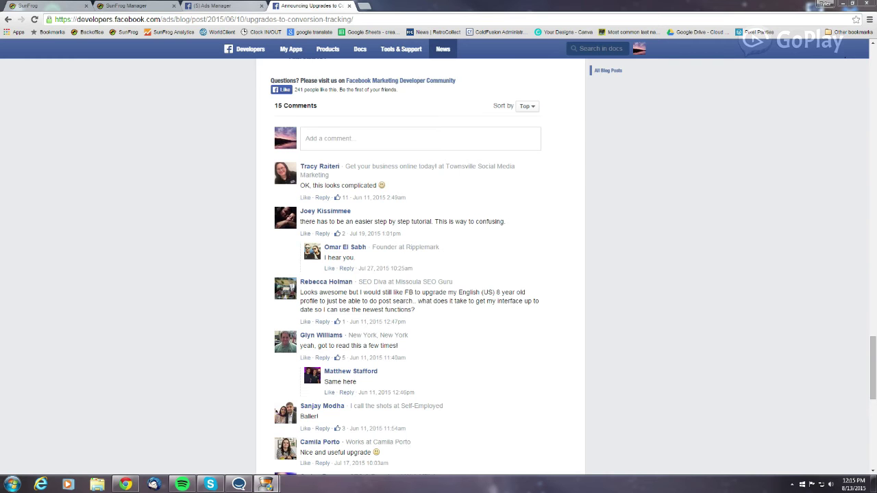
Switch to Facebook Ads Manager, open the Custom Audience Pixel page and inspect the default pixel's daily traffic
left_click(226, 6)
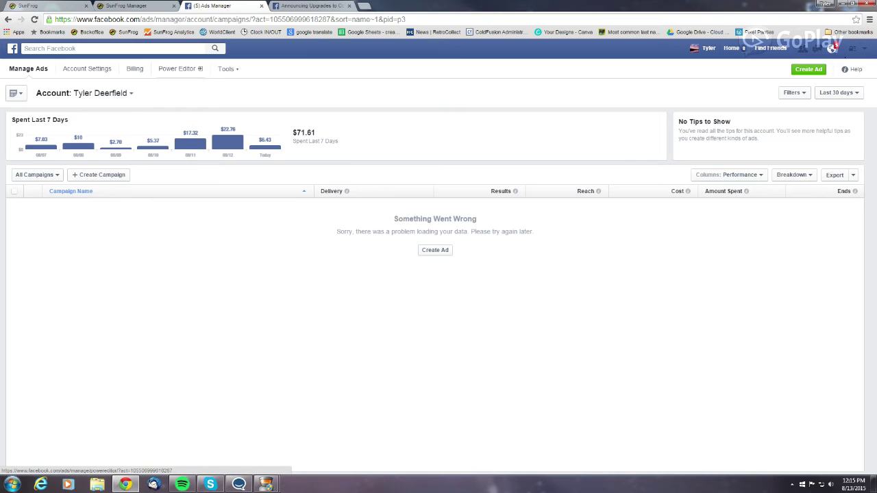
left_click(226, 68)
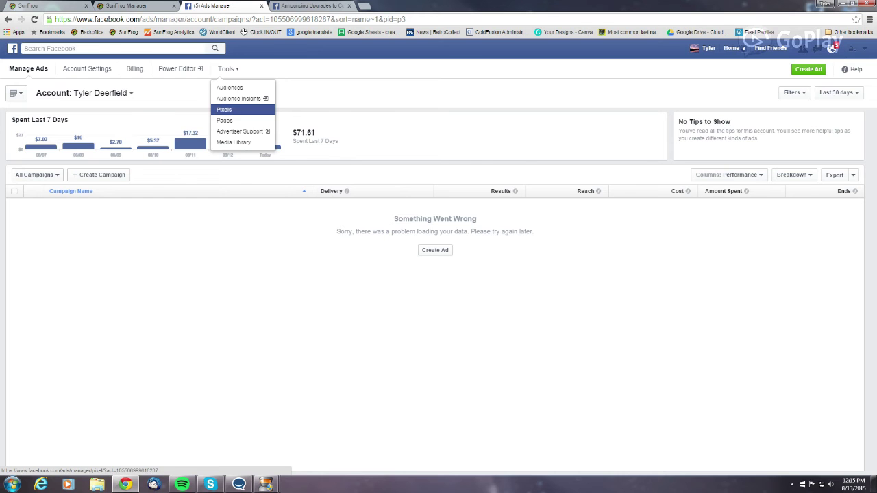
left_click(226, 110)
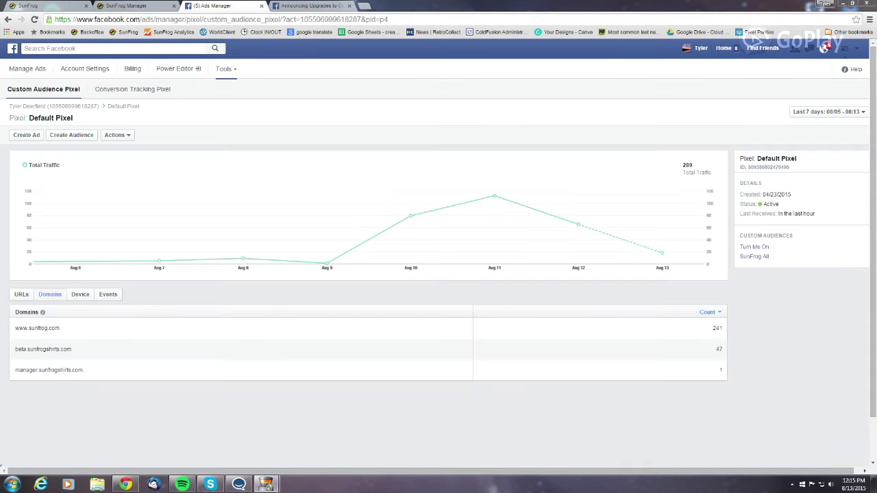
mouse_move(159, 261)
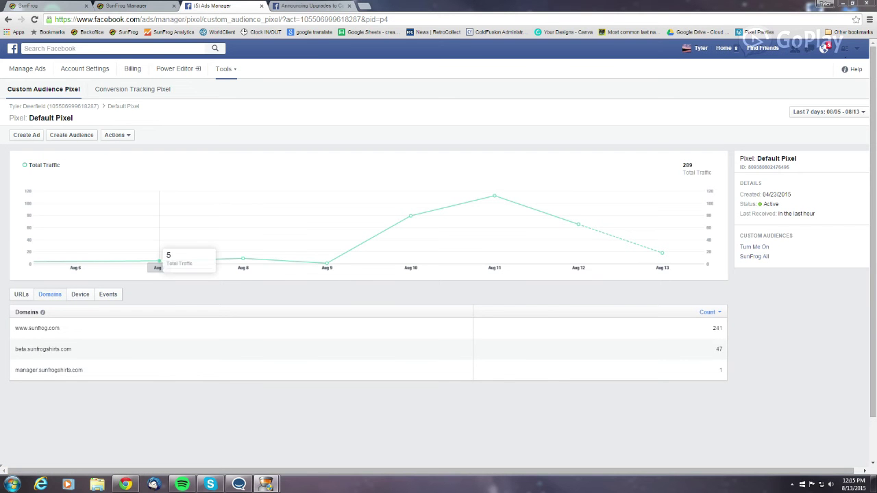
mouse_move(579, 224)
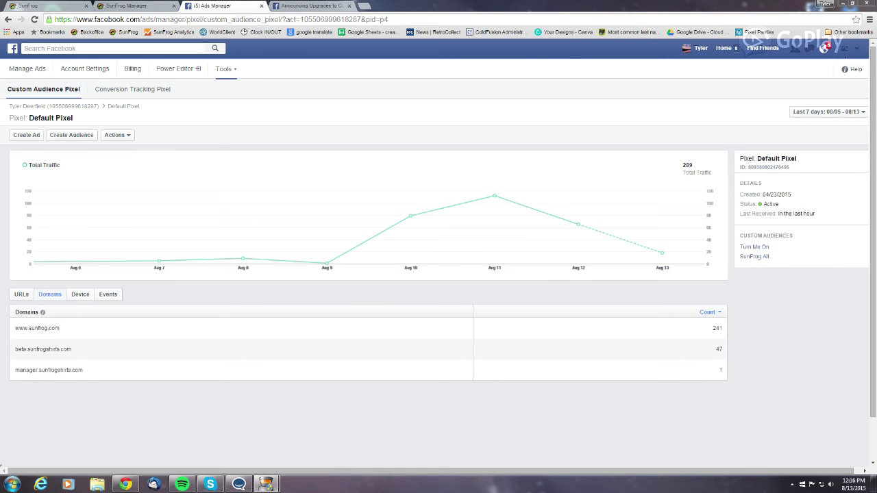
Review the default pixel's traffic broken down by URL, by domain and by device
left_click(21, 294)
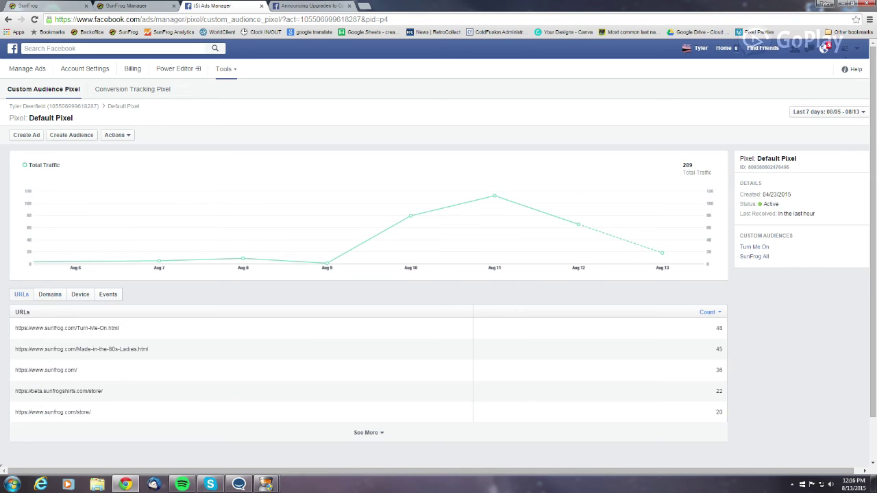
left_click(50, 294)
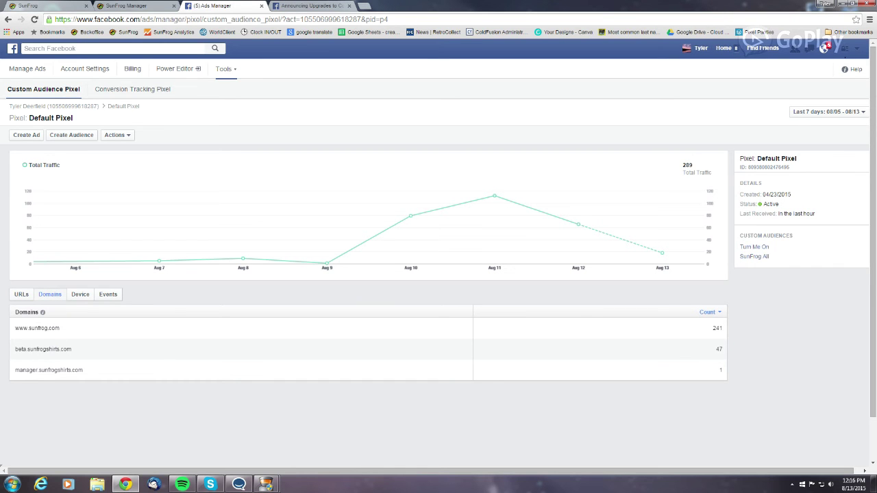
left_click(80, 294)
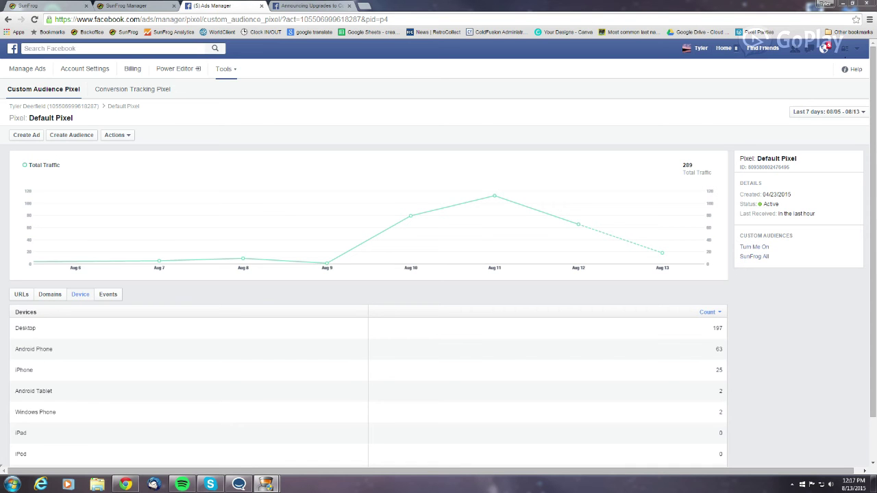
Copy the default pixel's ID into the Facebook Retargeting ID in SunFrog Manager's traffic settings and save it
left_click_drag(747, 167, 789, 167)
key("ctrl+c")
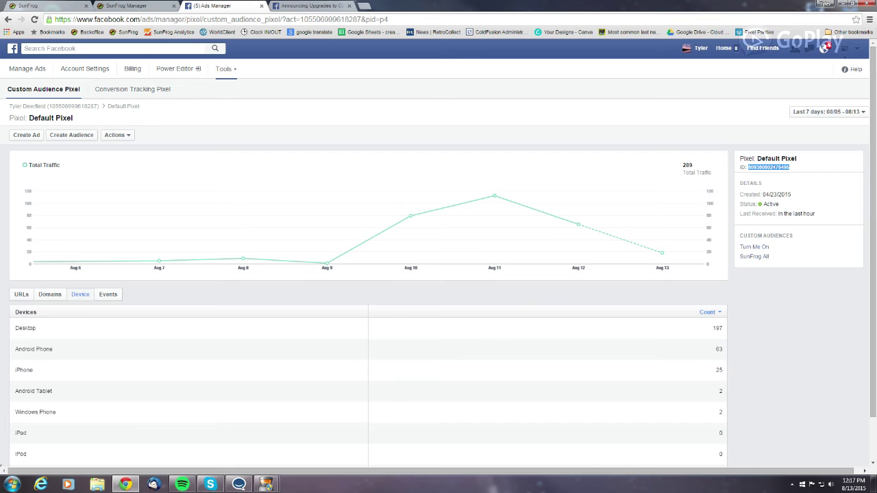
key("ctrl+shift+Tab")
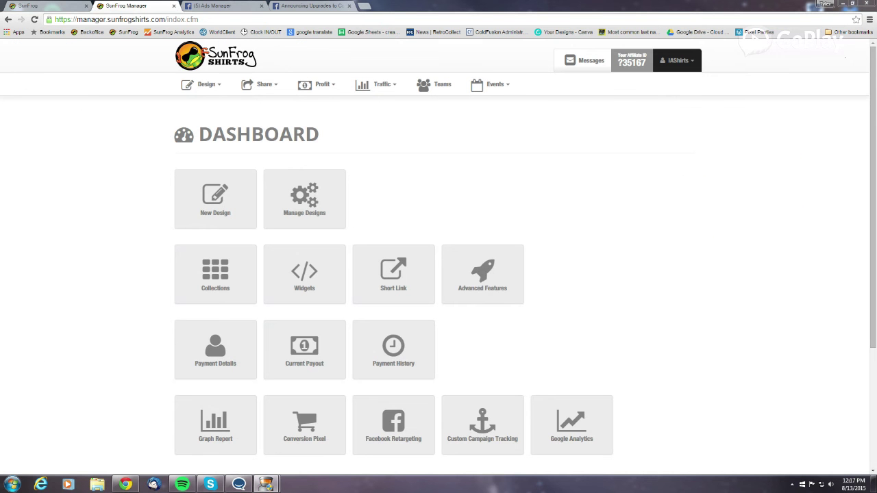
left_click(376, 84)
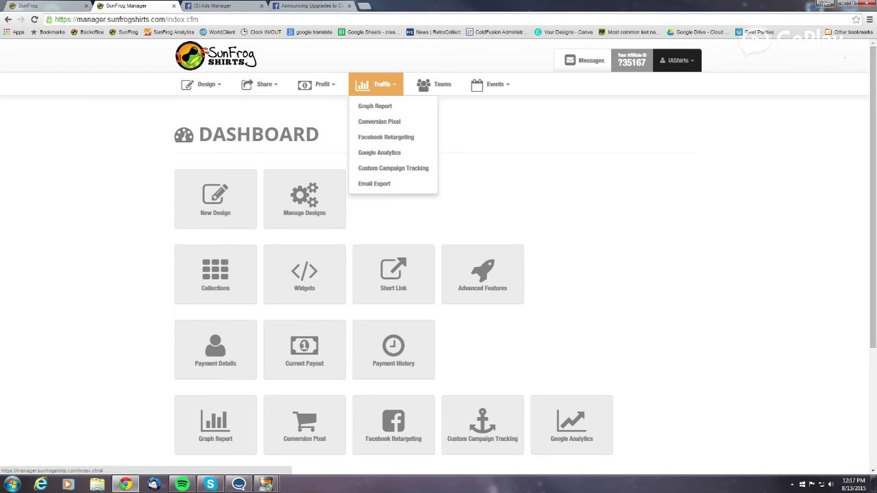
left_click(384, 137)
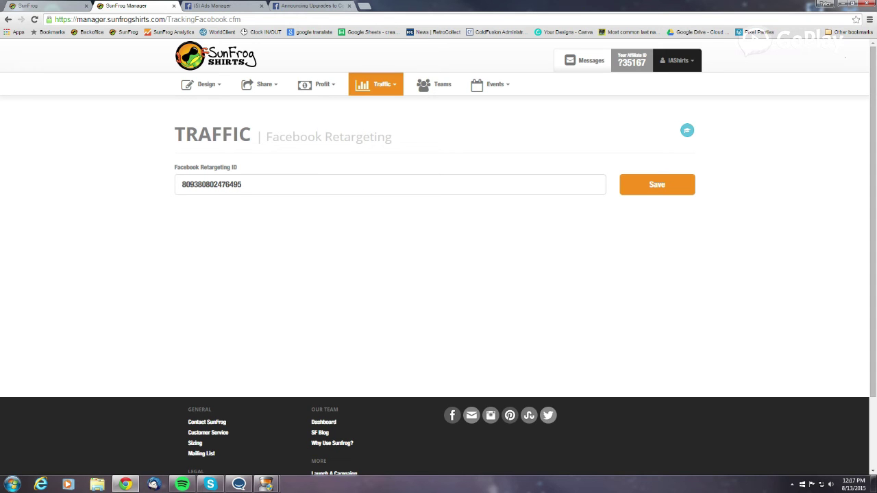
double_click(211, 184)
key("ctrl+v")
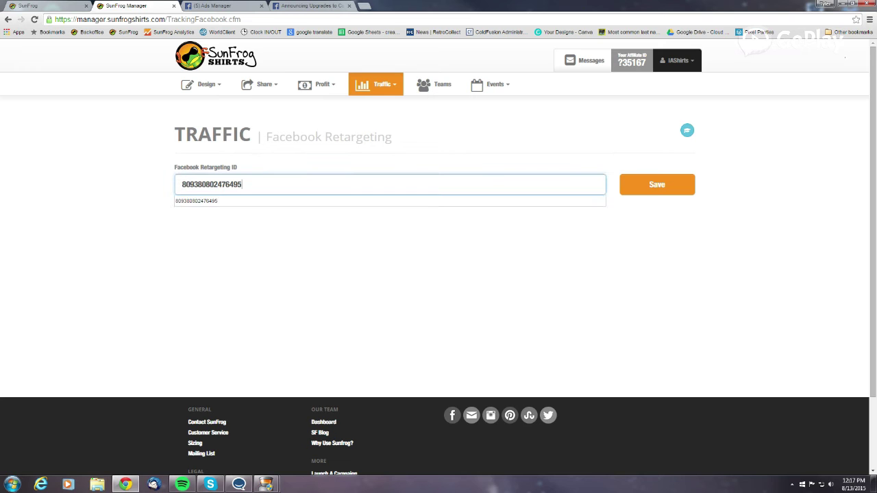
key("Return")
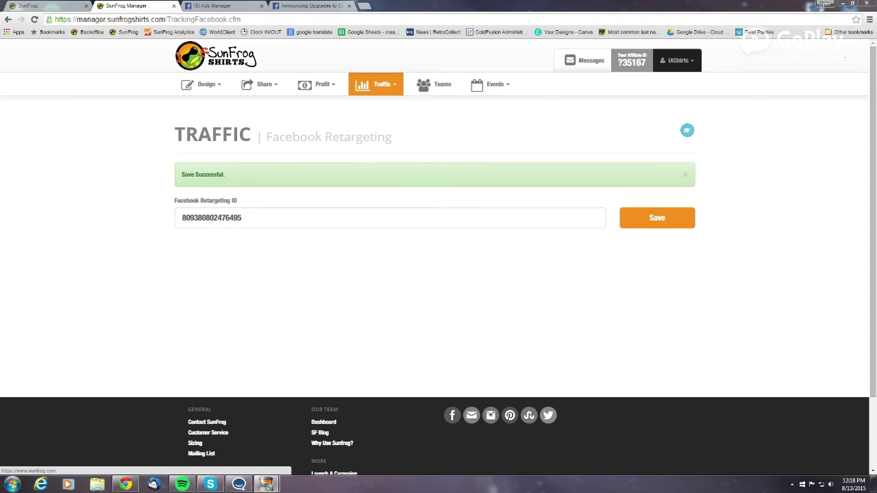
Back in Ads Manager, view the default pixel's events and start a new audience with website traffic set to Custom Combination
left_click(227, 6)
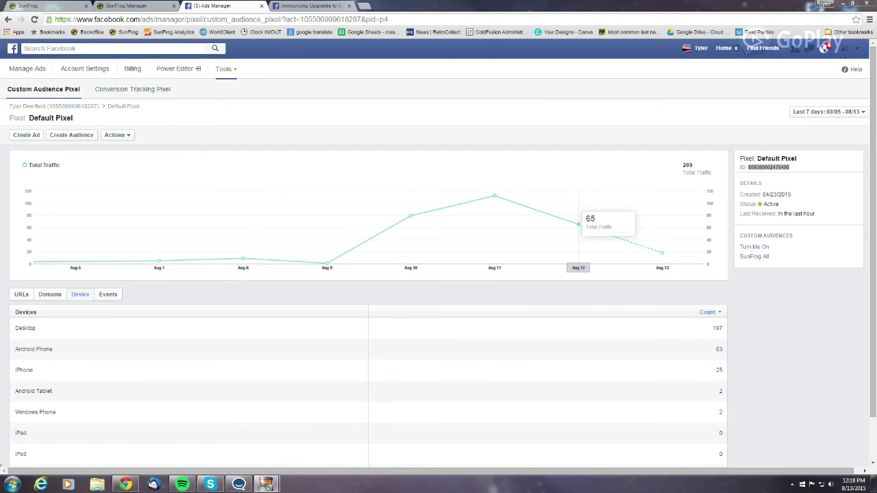
left_click(108, 294)
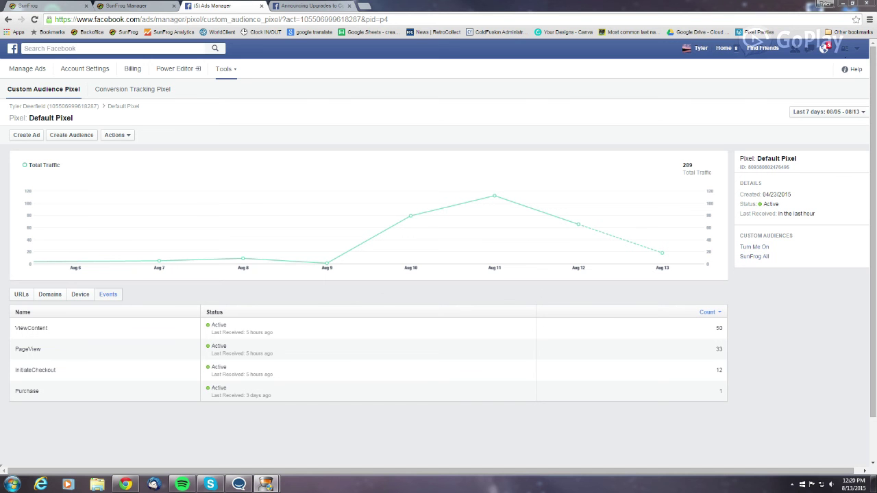
left_click(71, 135)
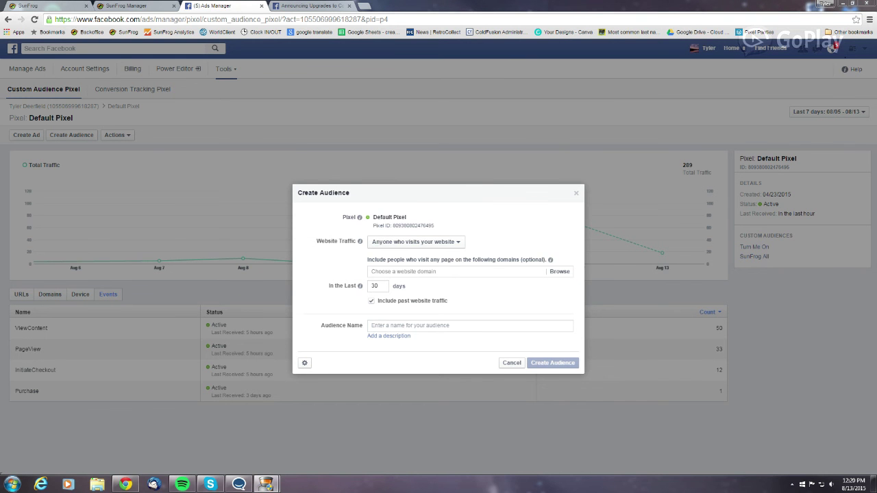
left_click(416, 241)
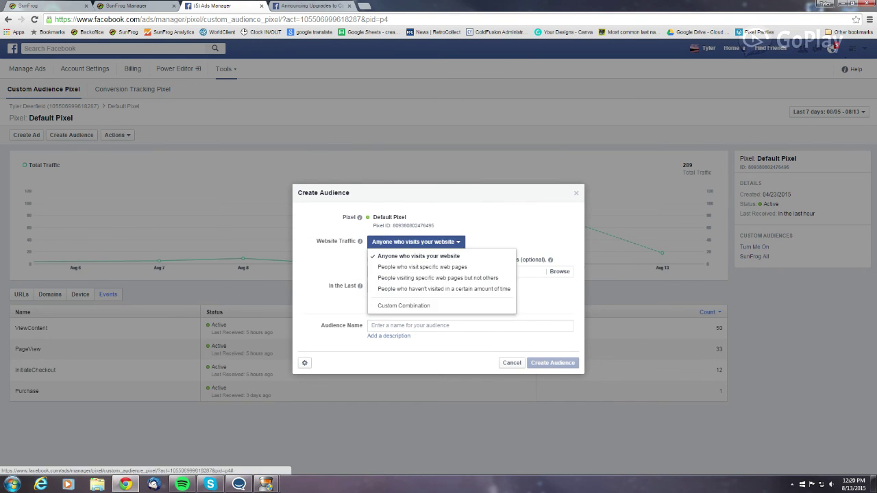
left_click(441, 306)
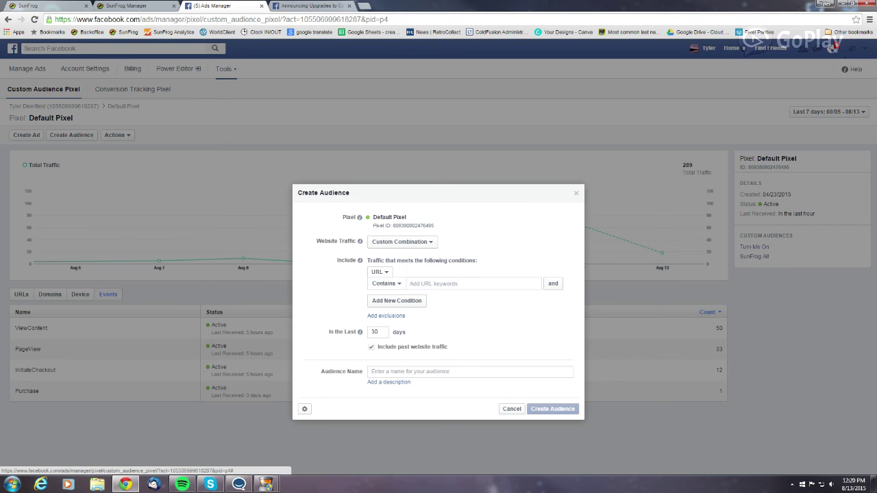
Set the audience's first include condition to the event ViewContent
left_click(380, 273)
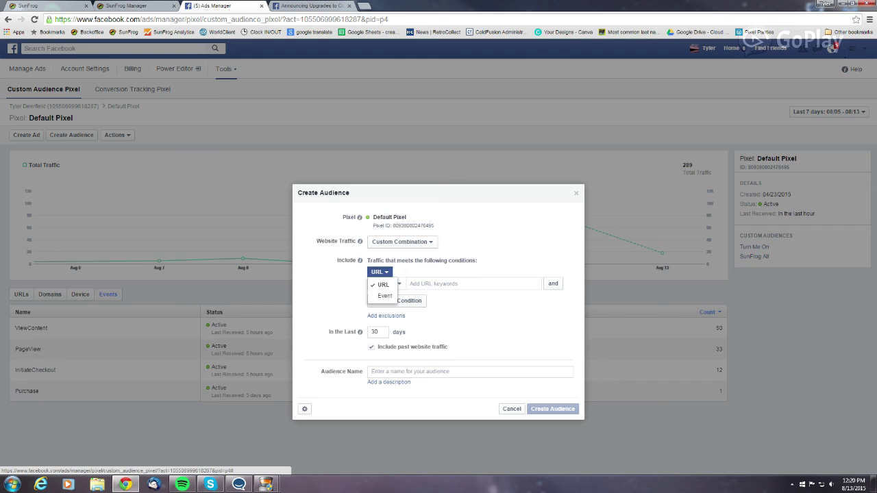
key("Down")
key("Return")
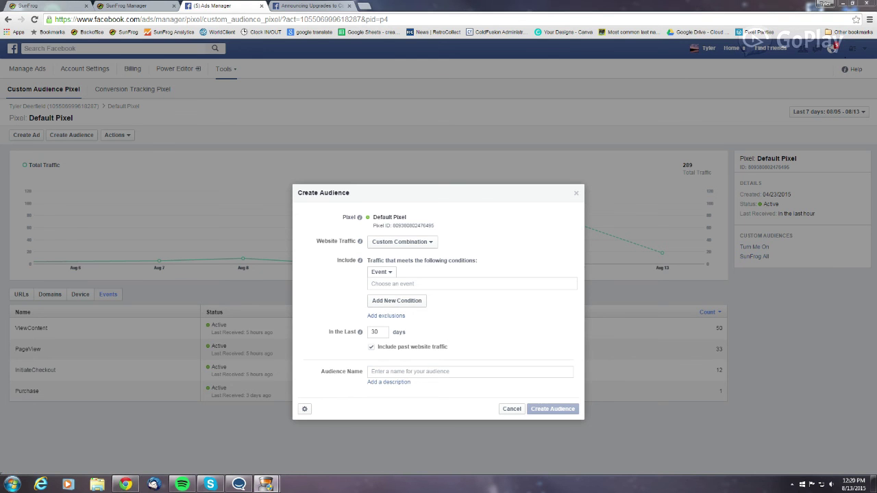
left_click(471, 284)
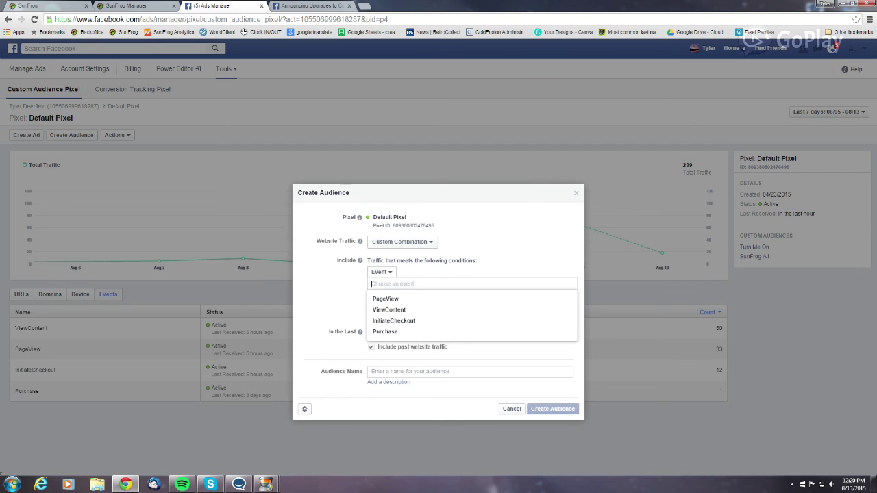
key("Down")
key("Down")
key("Down")
key("Up")
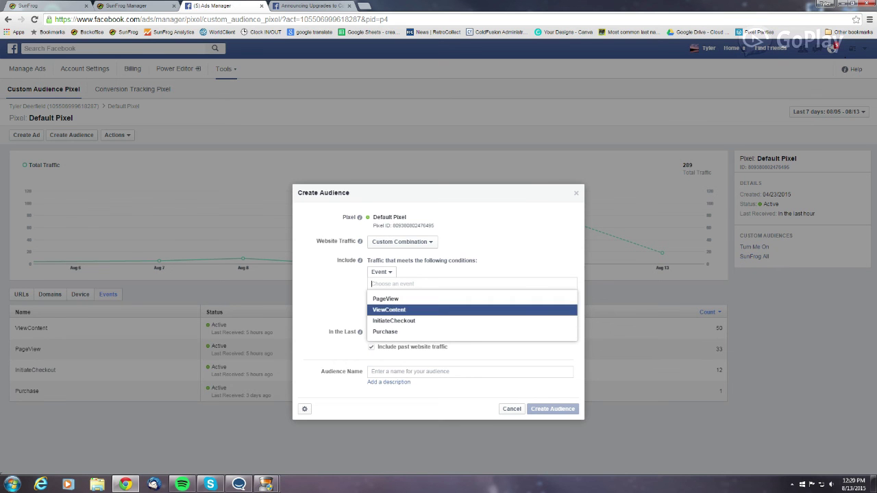
key("Return")
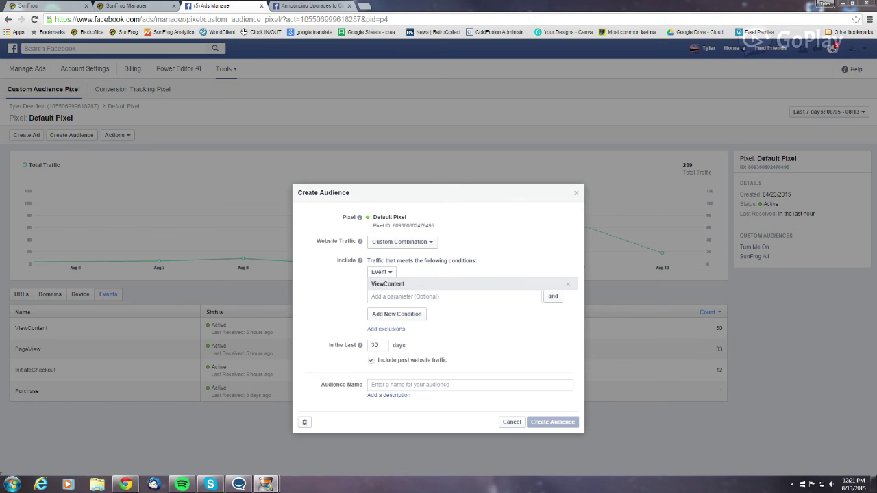
Add a second include condition to the audience for the event InitiateCheckout
left_click(397, 314)
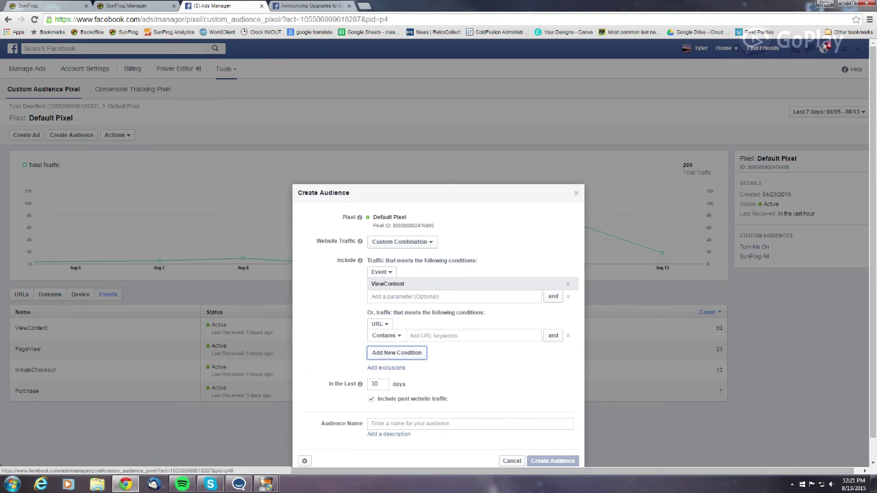
left_click(380, 324)
left_click(382, 348)
left_click(411, 335)
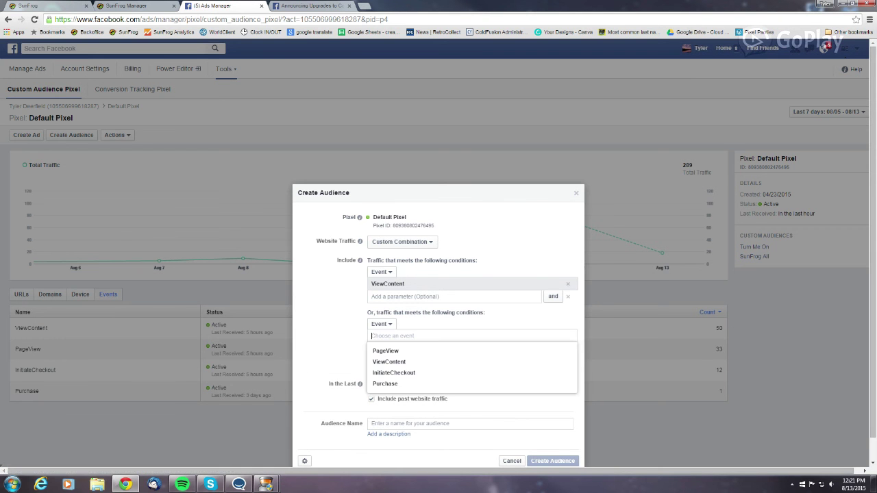
left_click(411, 370)
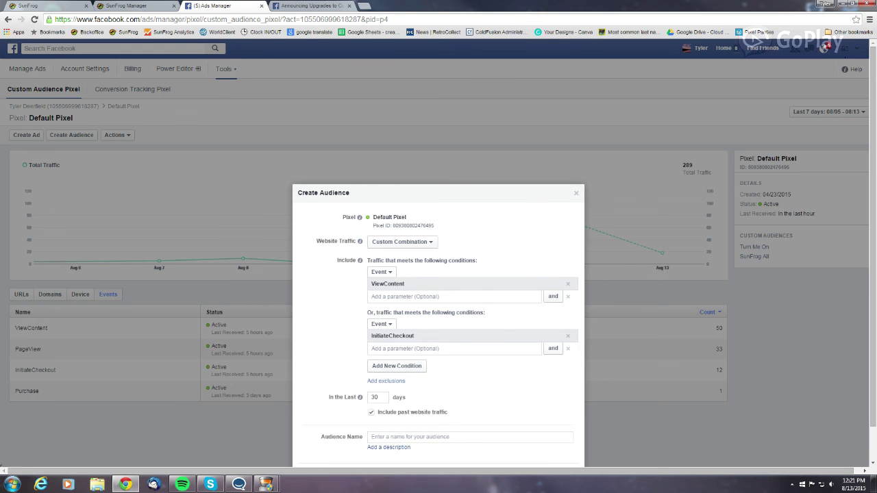
Add an exclusion to the audience for traffic with the event Purchase
left_click(385, 381)
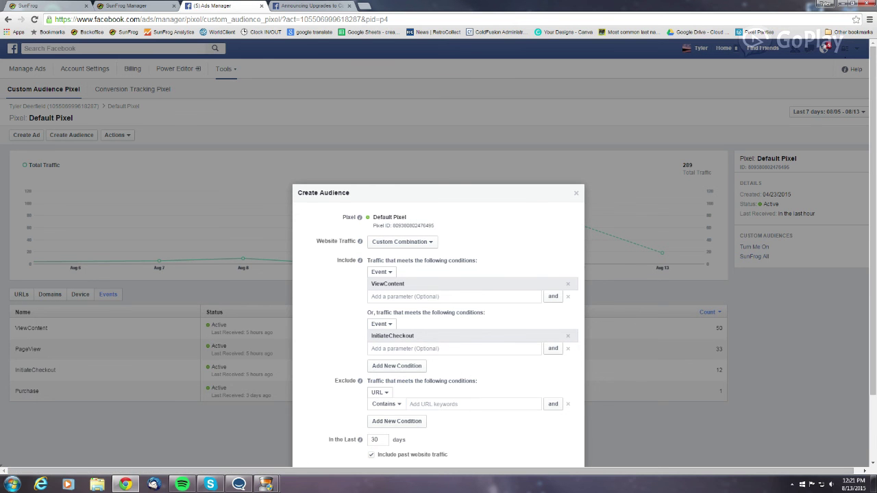
left_click(381, 393)
left_click(378, 413)
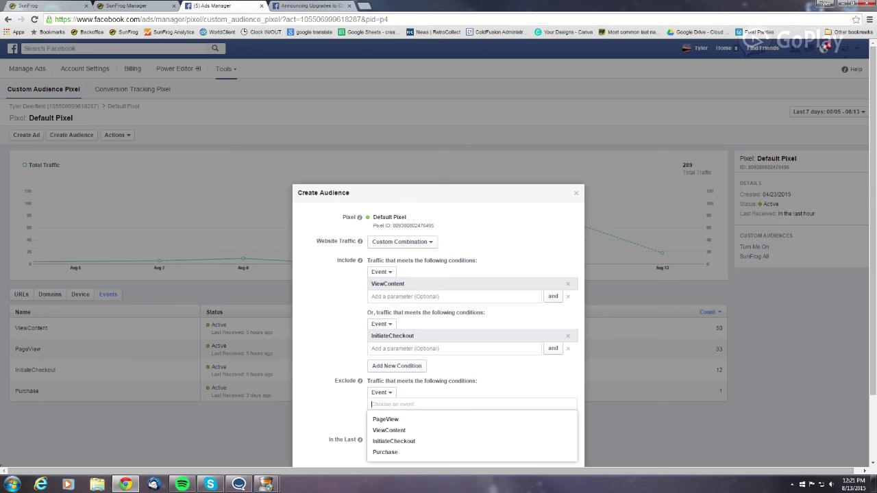
left_click(385, 452)
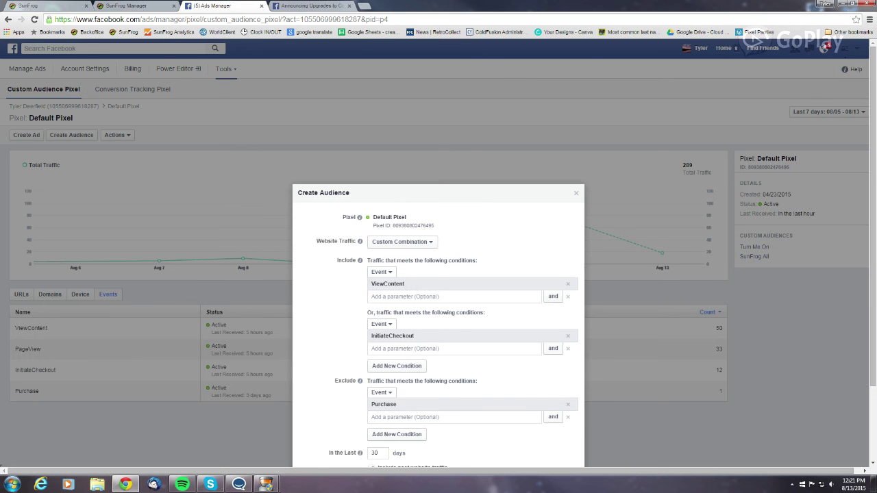